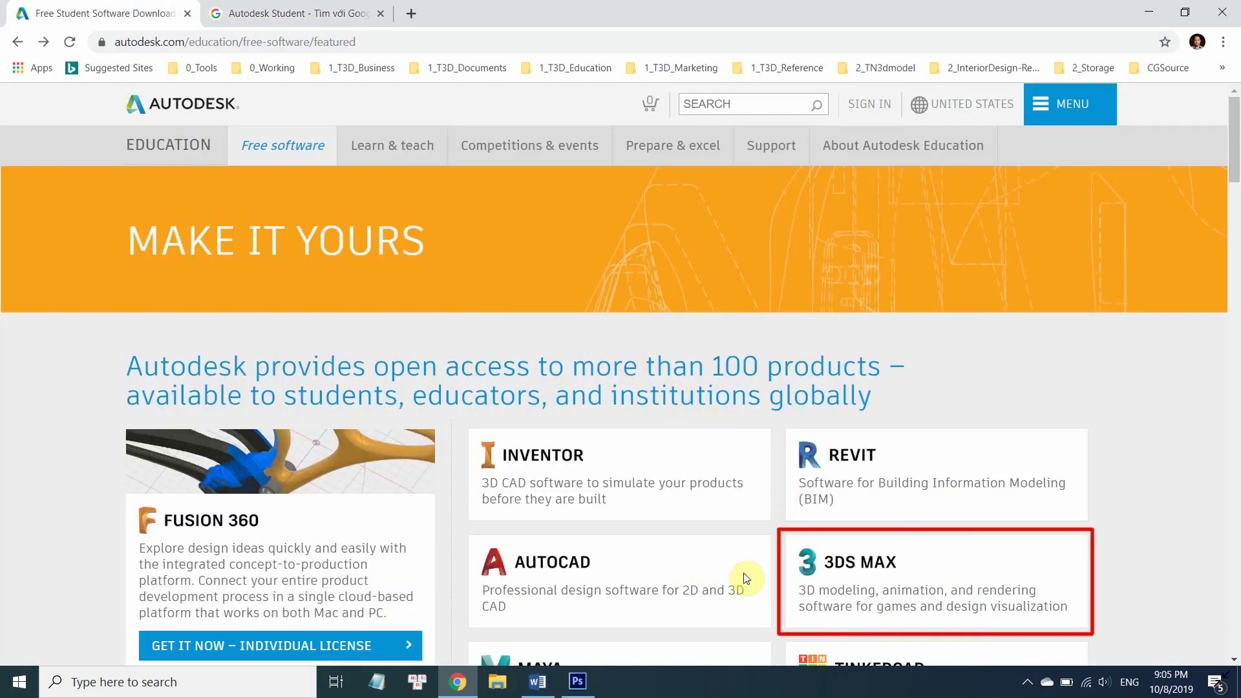
# Open the 3ds Max education download page from the featured free software grid.
pyautogui.click(869, 565)
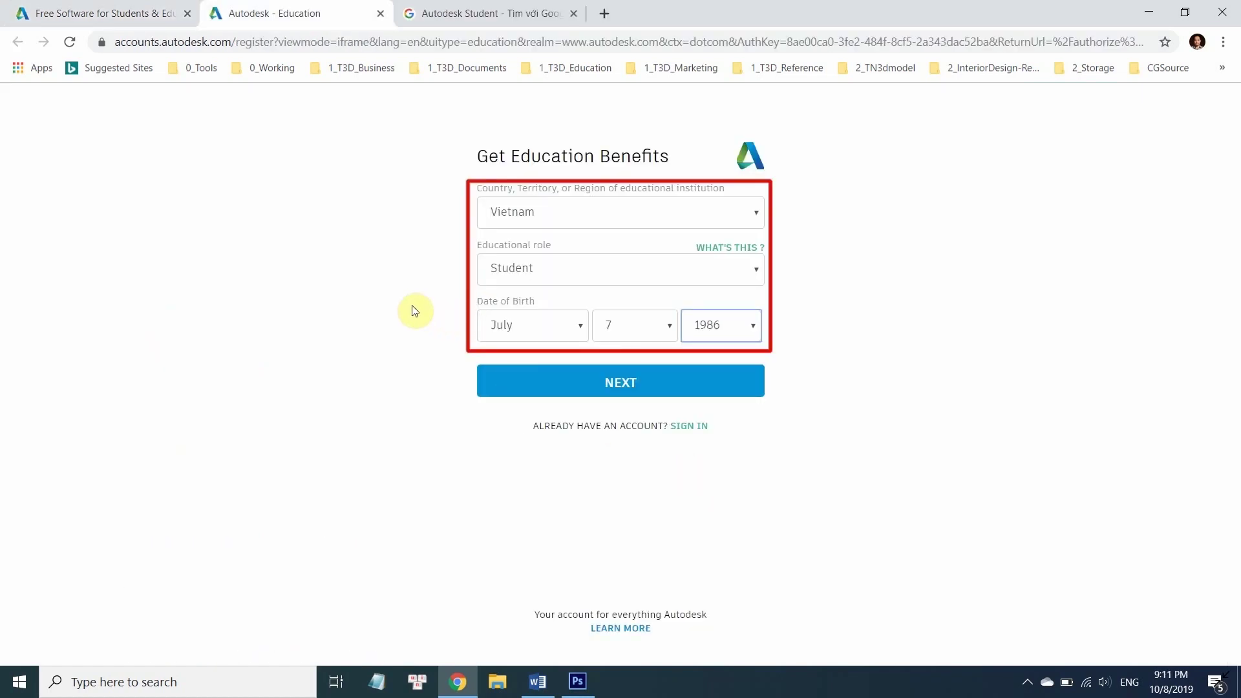
# Continue past the education eligibility details to create the Vietnam student account.
pyautogui.click(709, 377)
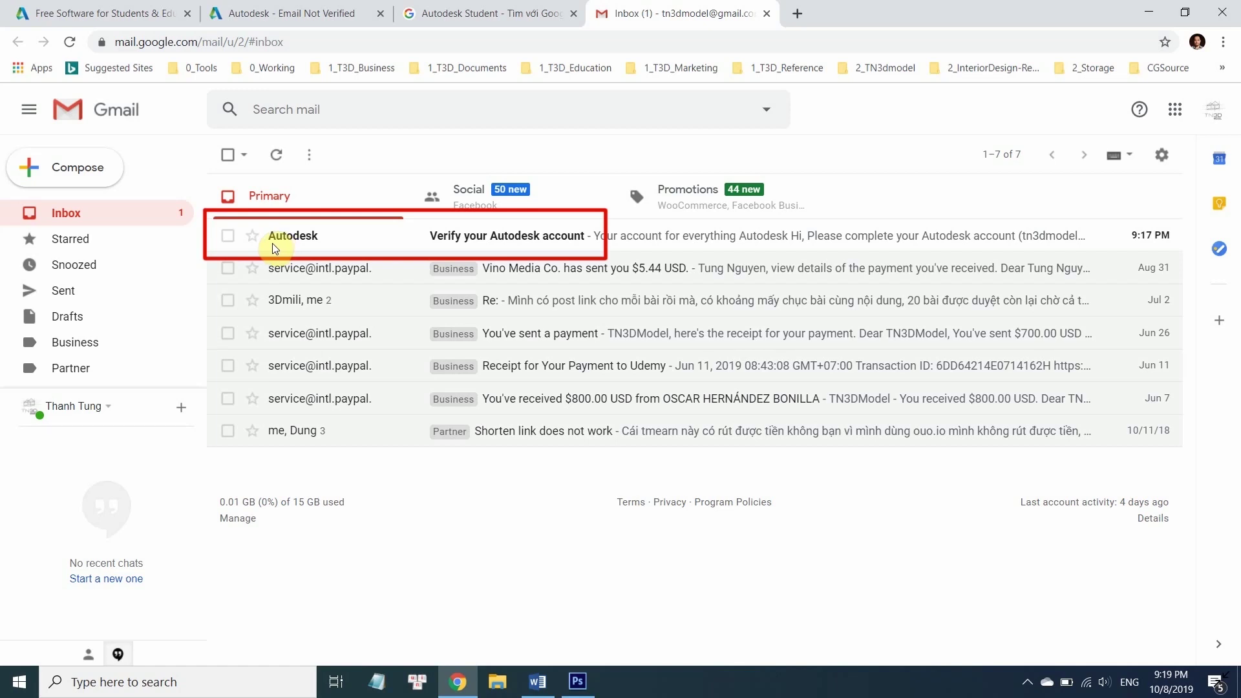
# Open the 'Verify your Autodesk account' email and confirm the email address.
pyautogui.click(367, 254)
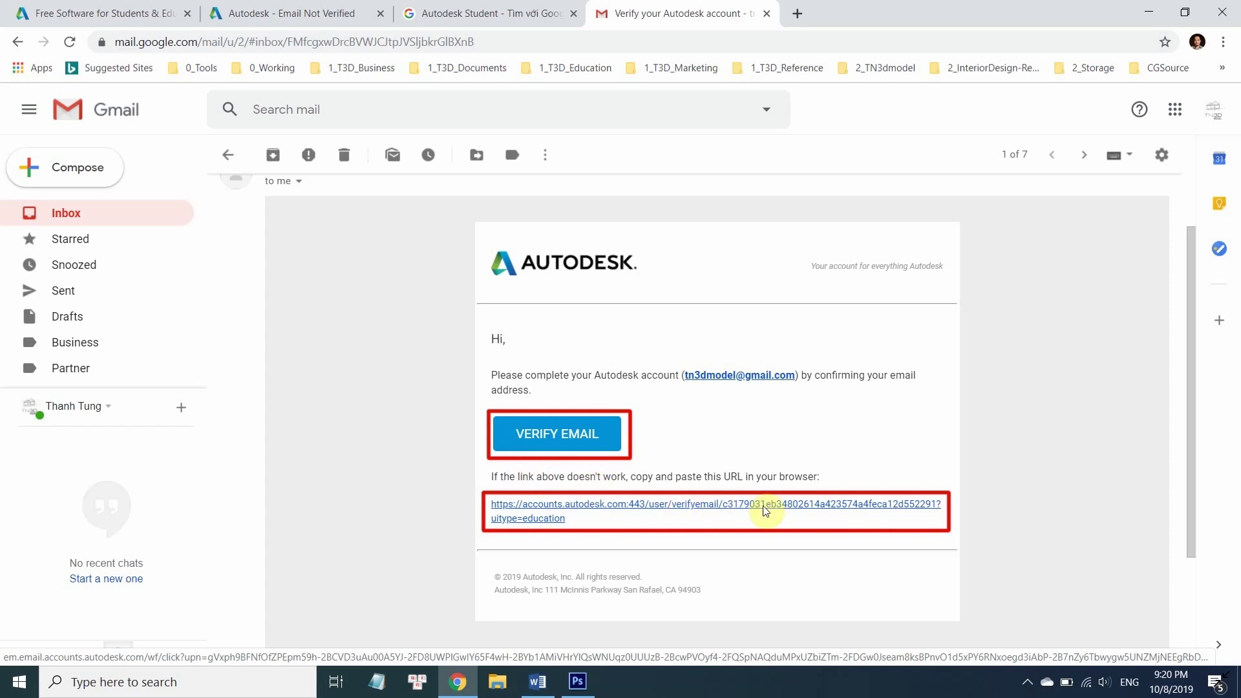
pyautogui.click(764, 507)
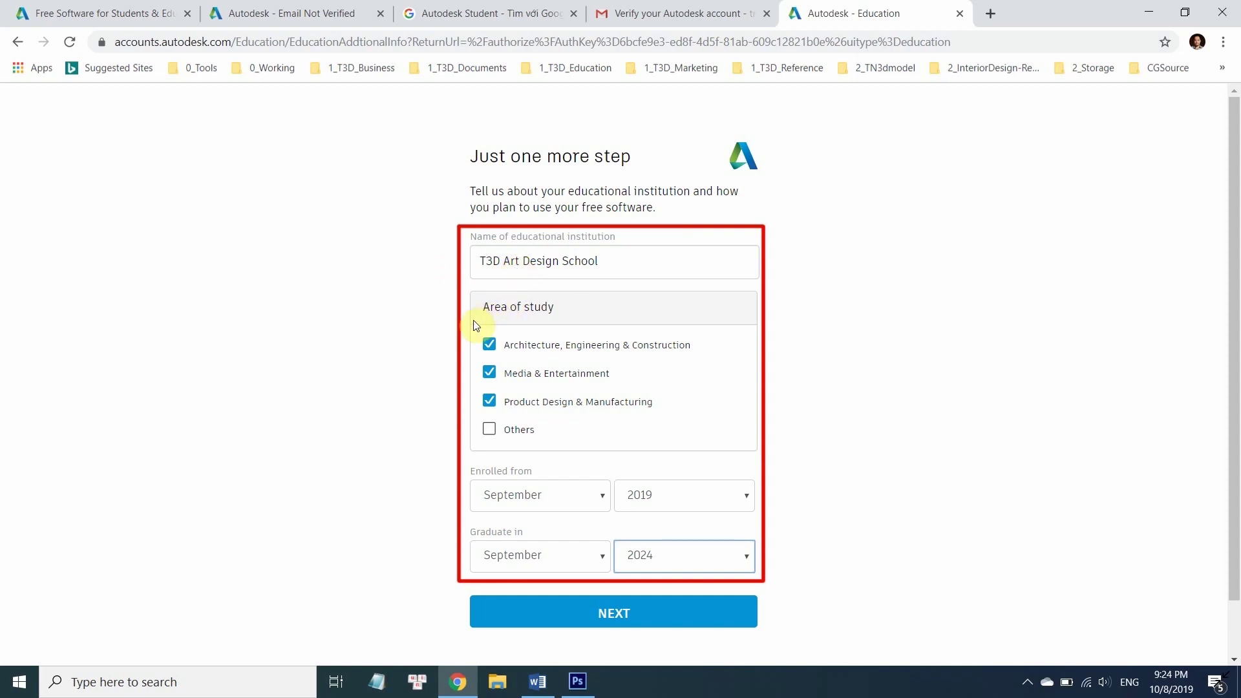
# Set the graduation month in the T3D Art Design School education profile.
pyautogui.click(504, 554)
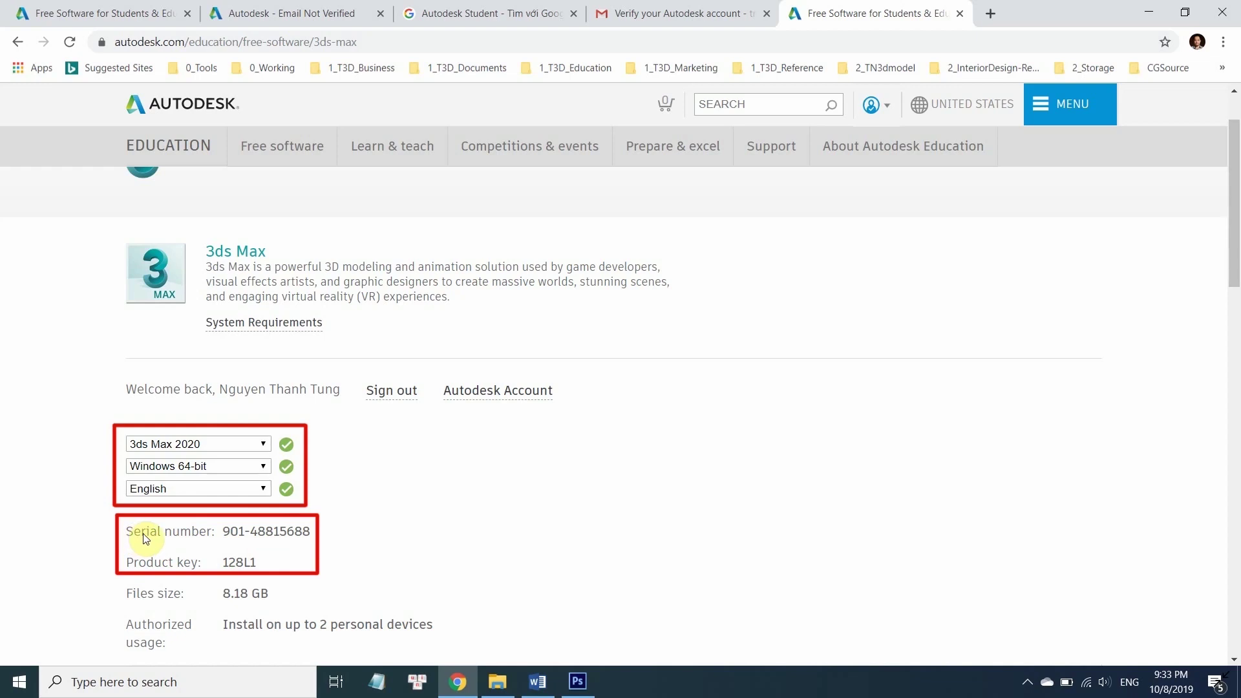
# Scroll the 3ds Max page down to the license information and Install Now.
pyautogui.scroll(-8, 145, 539)
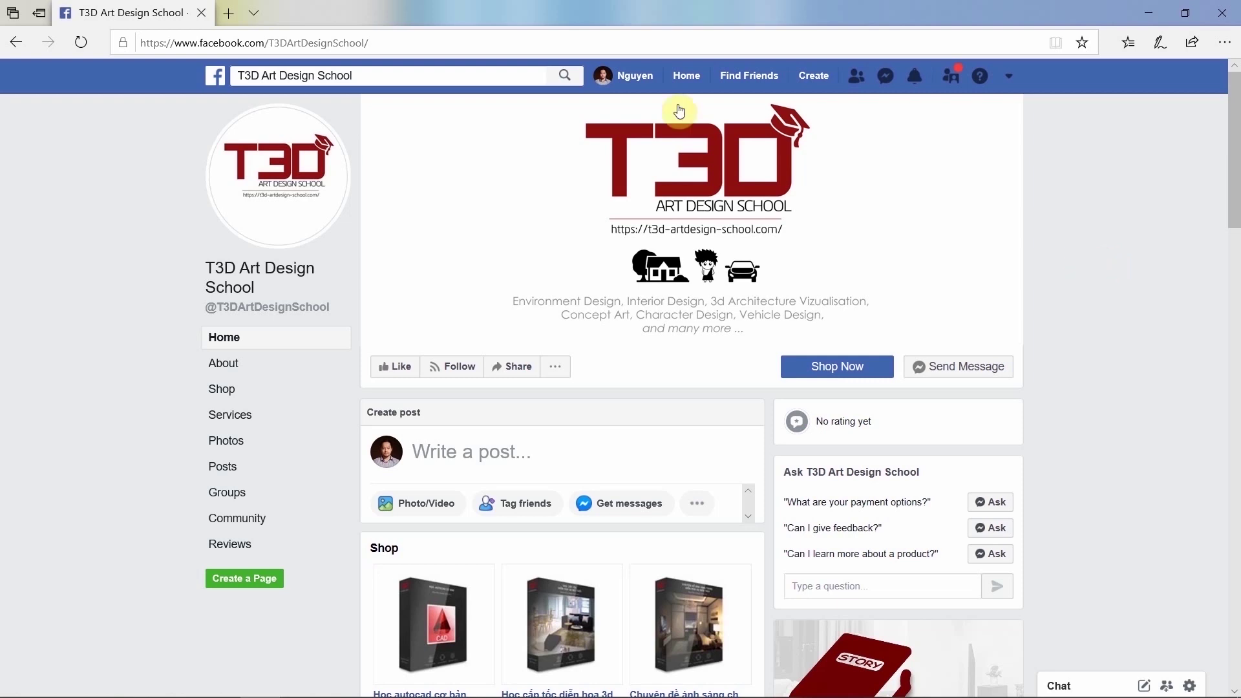
# Go to the T3D Art Design School Shop and bring the All products grid into view.
pyautogui.click(460, 51)
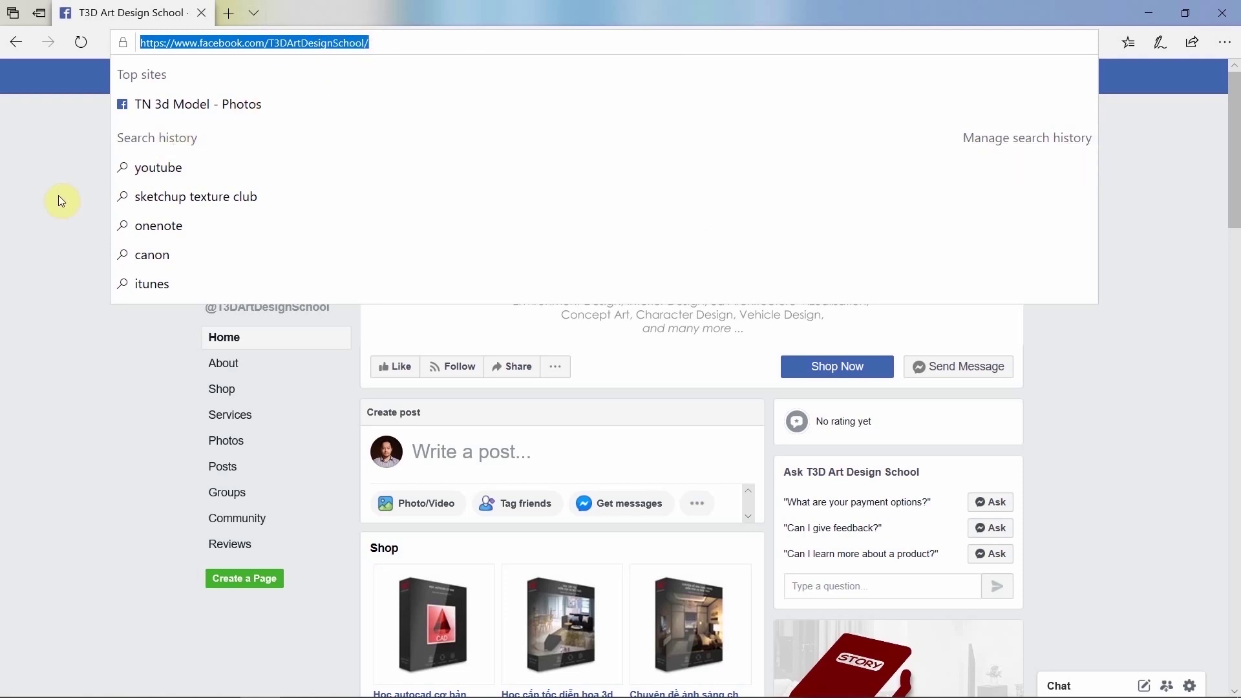
pyautogui.click(71, 246)
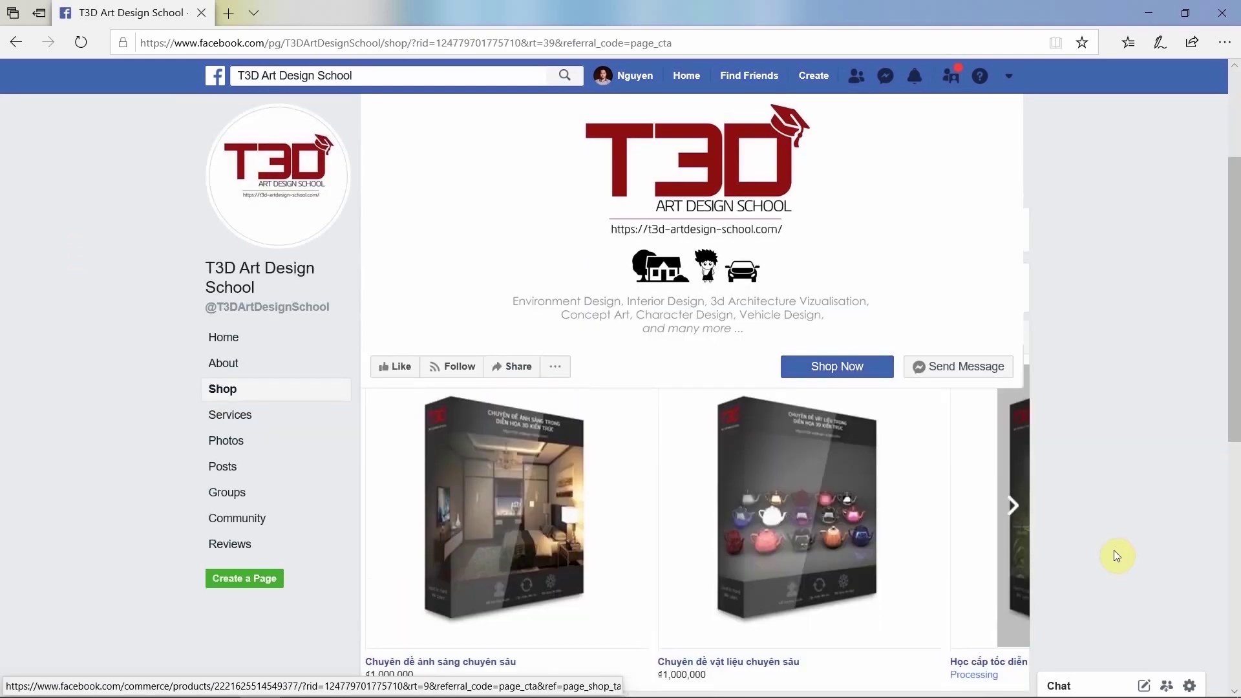
pyautogui.scroll(-2, 1117, 555)
pyautogui.scroll(-3, 1119, 557)
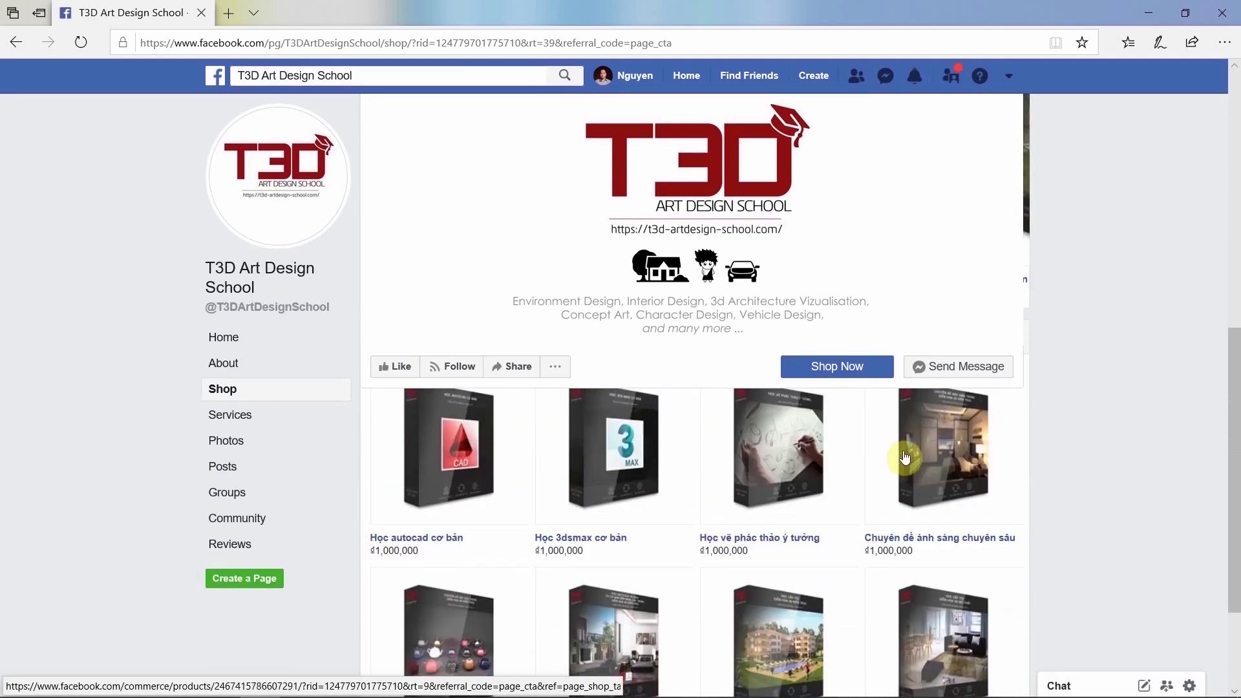
# Message T3D Art Design School about the Chuyên đề ánh sáng chuyên sâu course.
pyautogui.click(951, 478)
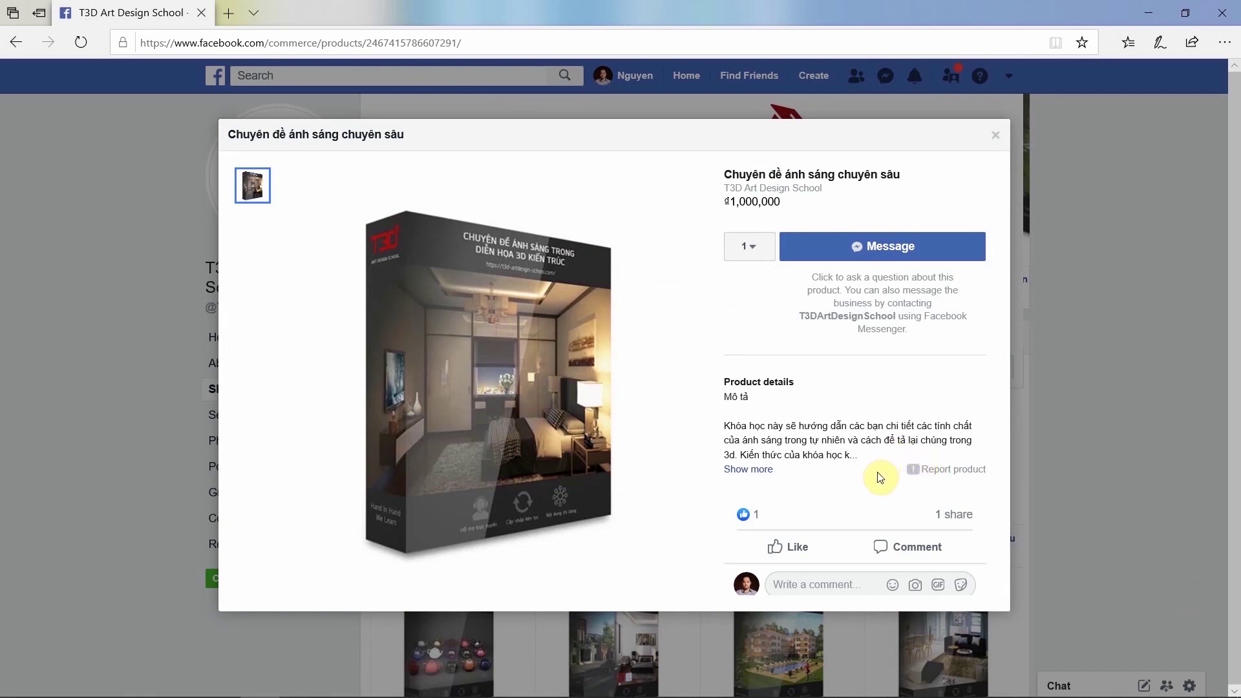
pyautogui.click(834, 583)
pyautogui.click(888, 251)
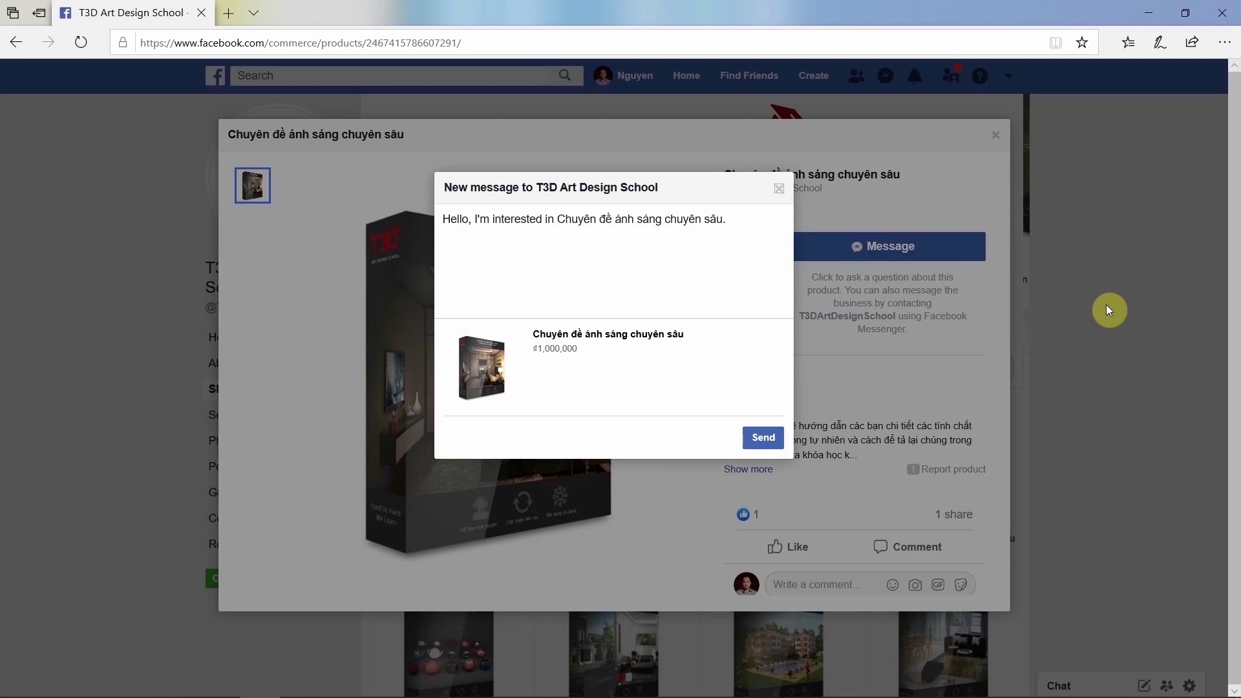
pyautogui.click(762, 438)
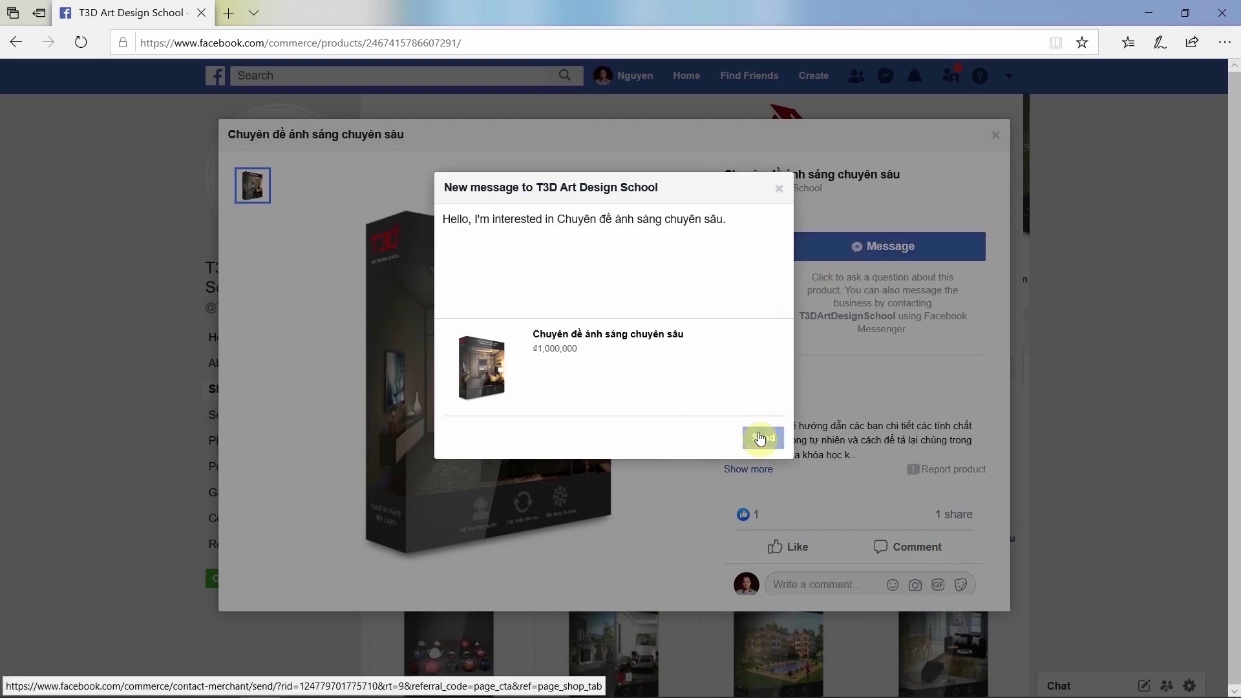